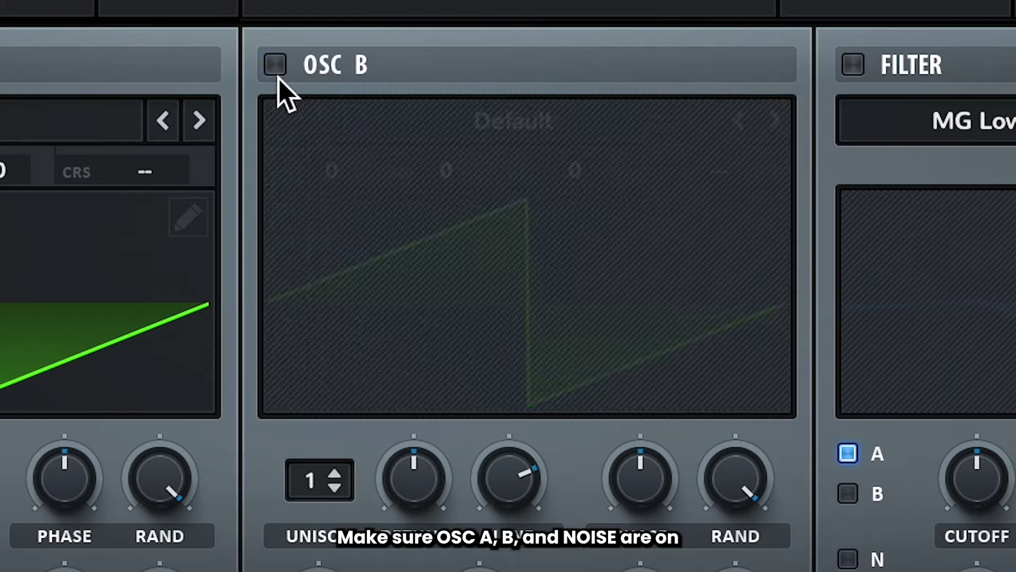
Step: Power on OSC B and the NOISE oscillator, and drop the noise level from 25% to about 4% (-55 dB)
{"action": "left_click", "coordinate": [850, 64]}
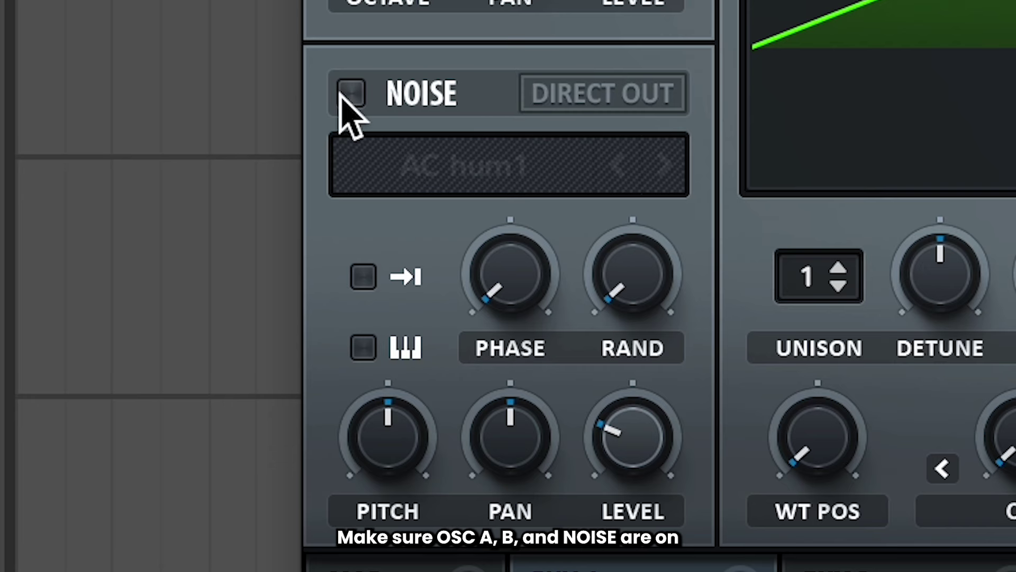
{"action": "left_click", "coordinate": [344, 94]}
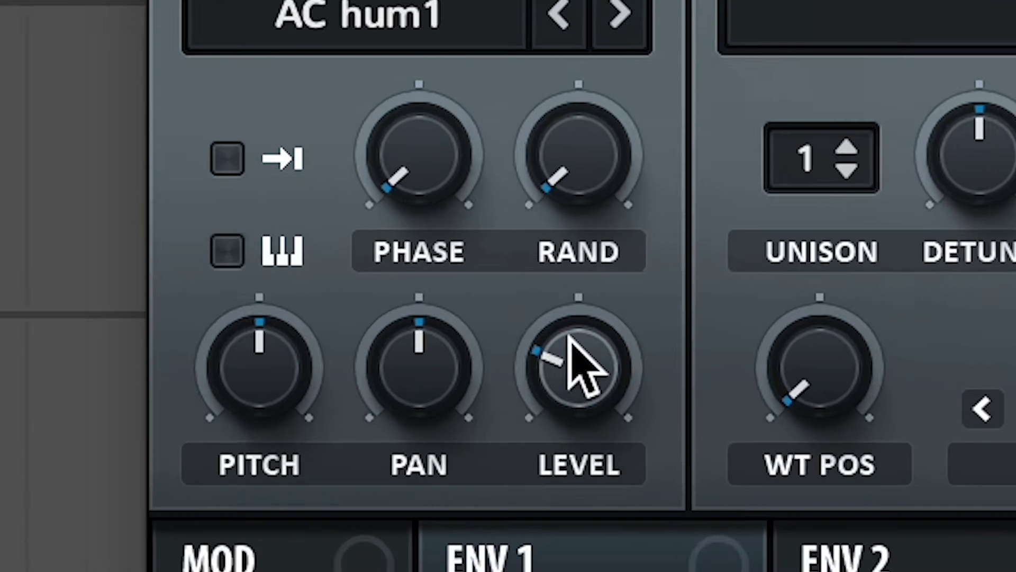
{"action": "left_click", "coordinate": [645, 424]}
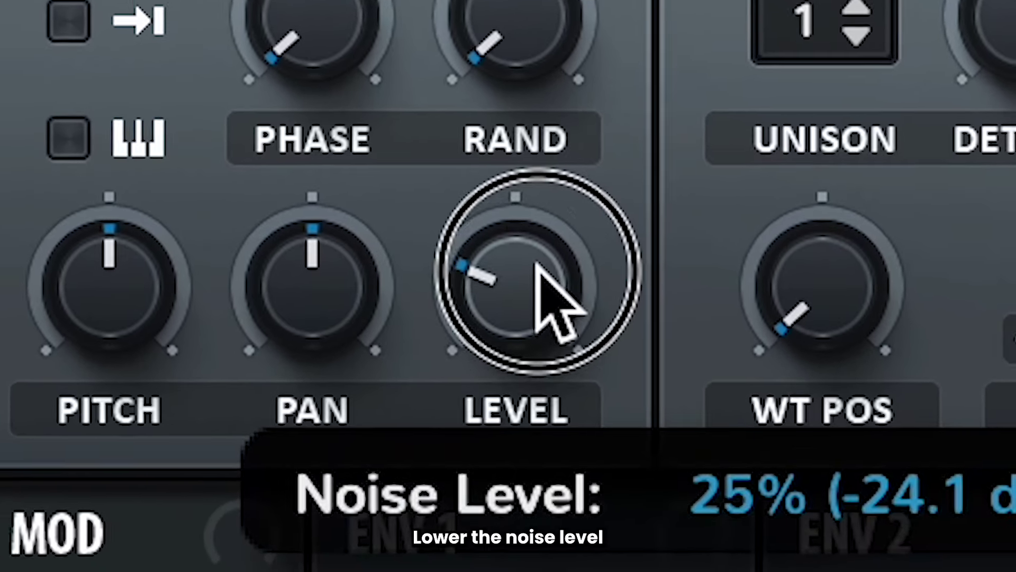
{"action": "left_click_drag", "start_coordinate": [536, 263], "coordinate": [550, 460]}
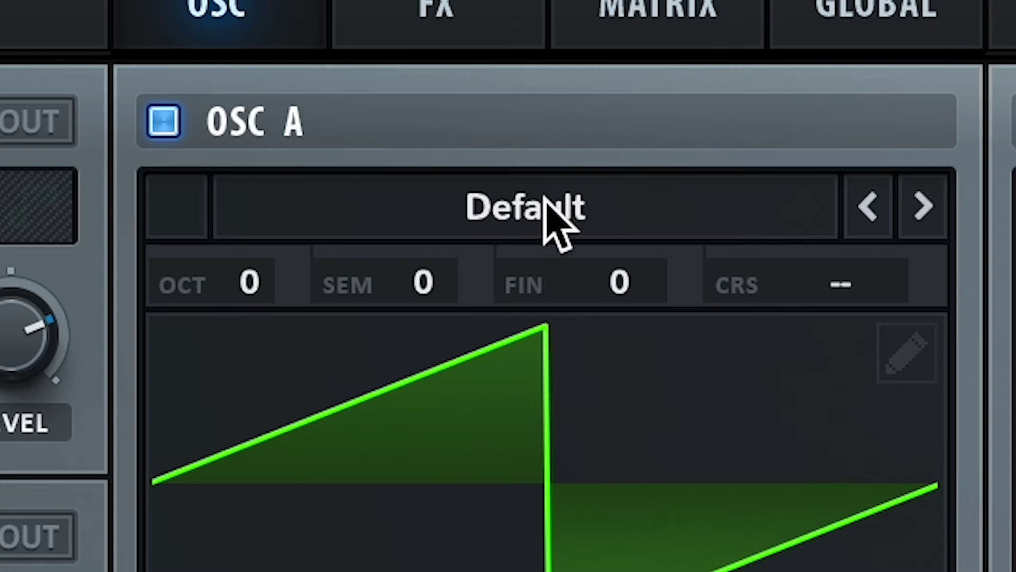
{"action": "left_click", "coordinate": [545, 210]}
Step: Load the Analog > Basic Shapes wavetable into OSC A and turn WT POS to a square wave
{"action": "mouse_move", "coordinate": [572, 269]}
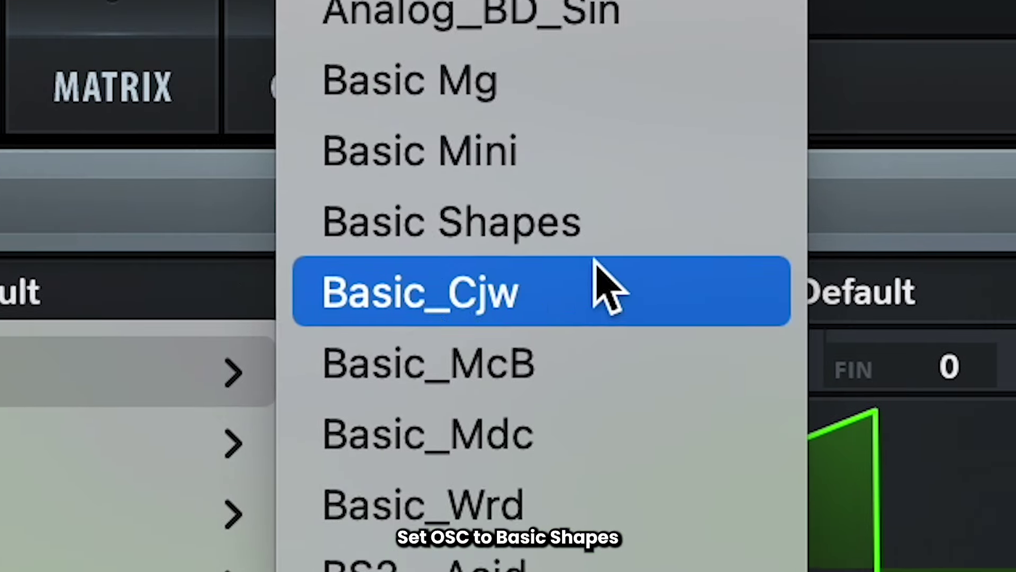
{"action": "left_click", "coordinate": [989, 140]}
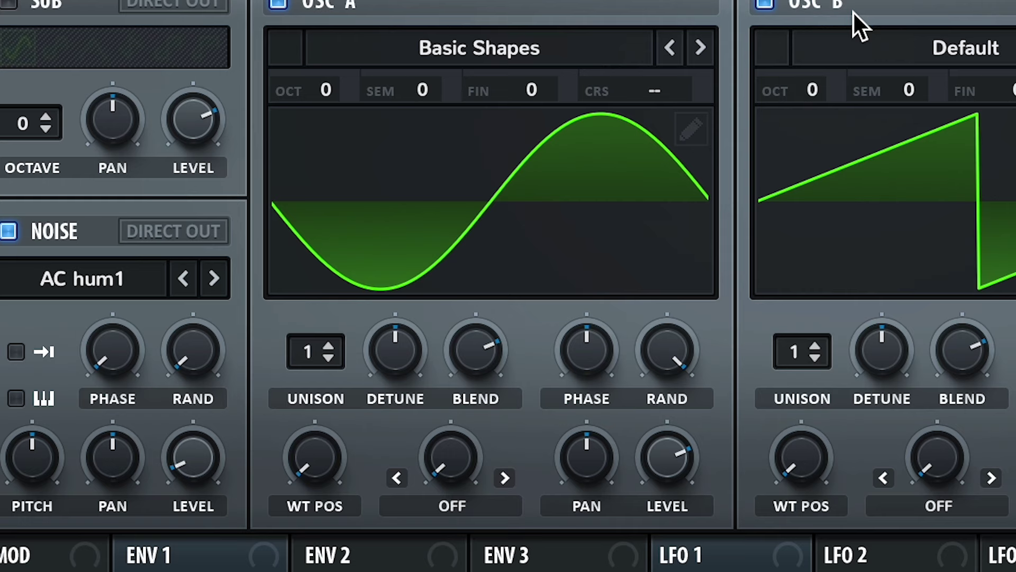
{"action": "left_click_drag", "start_coordinate": [317, 457], "coordinate": [288, 227]}
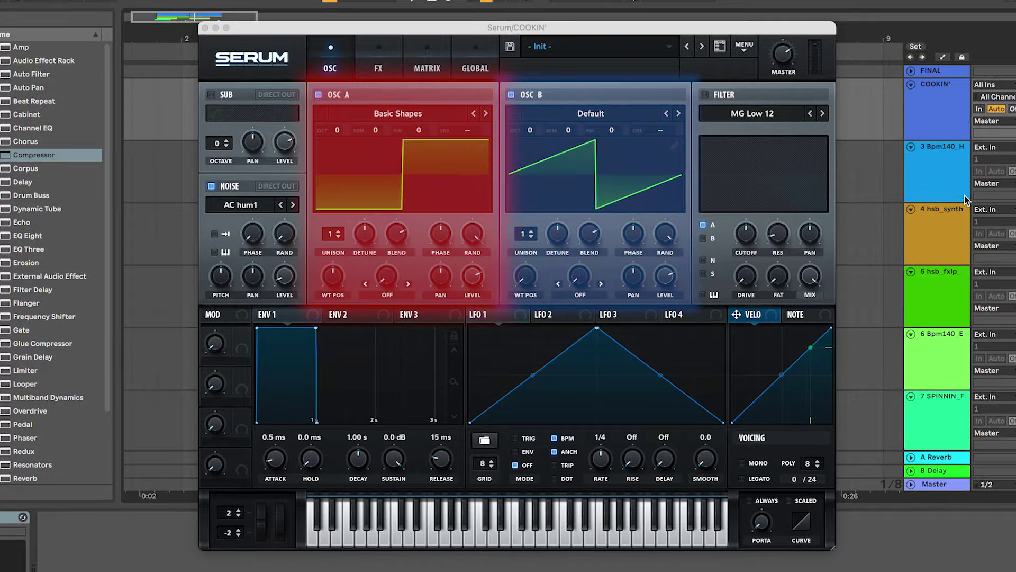
Step: Mute OSC B and set OSC A's warp to FM (From B) at 20%
{"action": "mouse_move", "coordinate": [659, 275]}
{"action": "left_click_drag", "start_coordinate": [516, 244], "coordinate": [516, 307]}
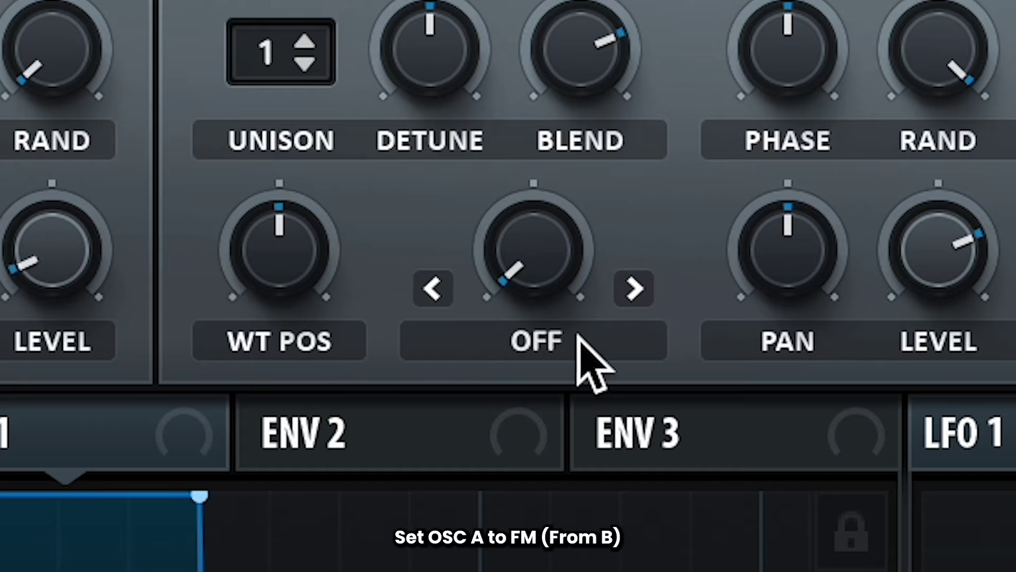
{"action": "left_click", "coordinate": [578, 339]}
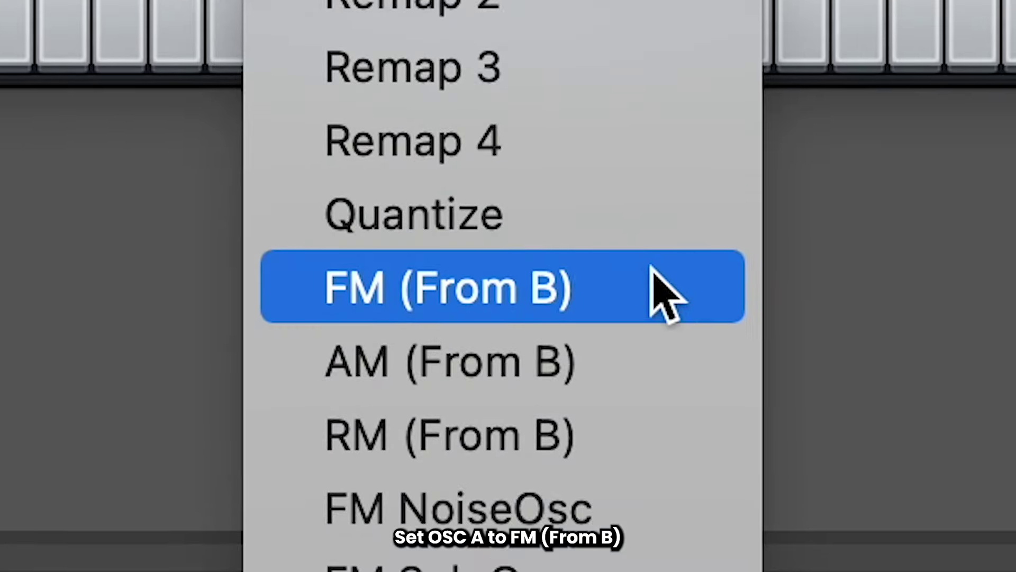
{"action": "left_click", "coordinate": [662, 289]}
{"action": "left_click_drag", "start_coordinate": [510, 283], "coordinate": [503, 183]}
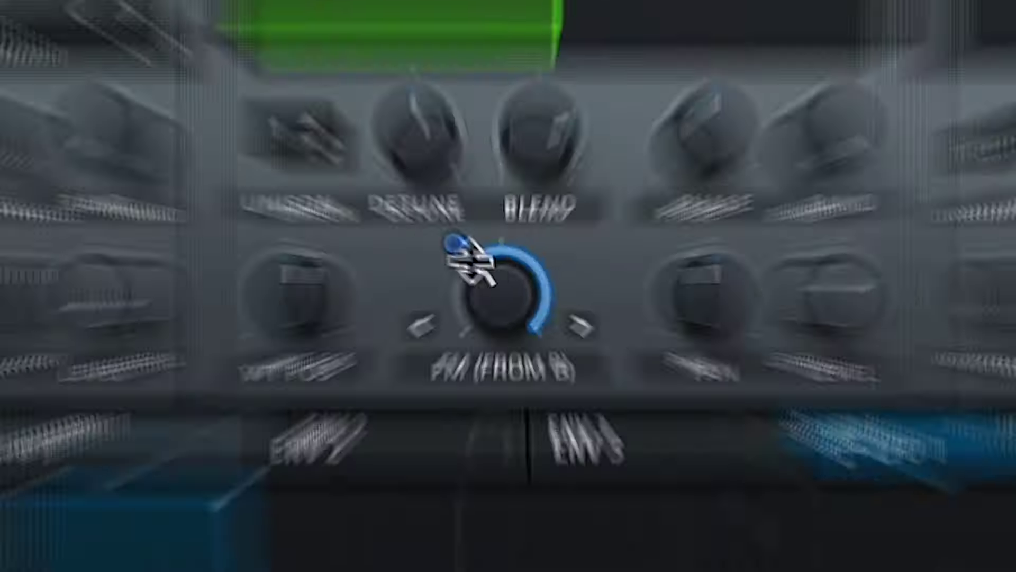
Step: Turn OSC A's level to 0% and modulate it from LFO 1 with depth 60
{"action": "mouse_move", "coordinate": [384, 267]}
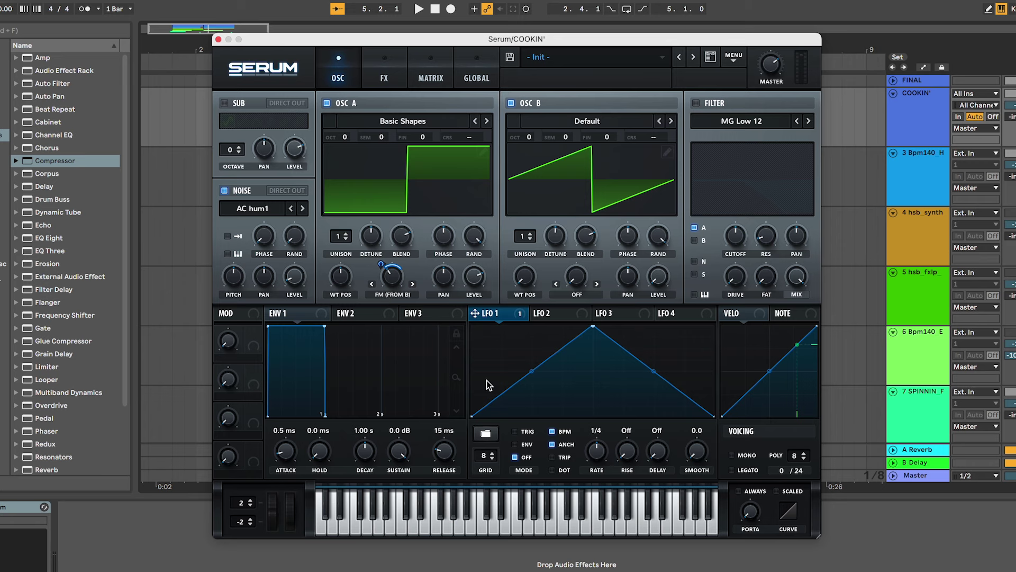
{"action": "left_click_drag", "start_coordinate": [474, 275], "coordinate": [472, 317]}
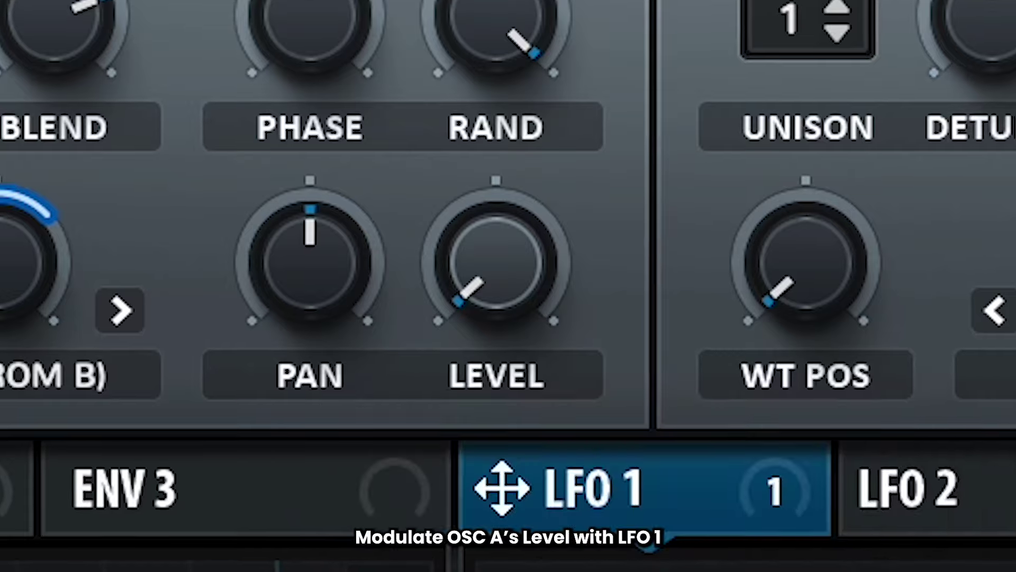
{"action": "left_click_drag", "start_coordinate": [618, 516], "coordinate": [488, 277]}
{"action": "left_click_drag", "start_coordinate": [442, 186], "coordinate": [426, 371]}
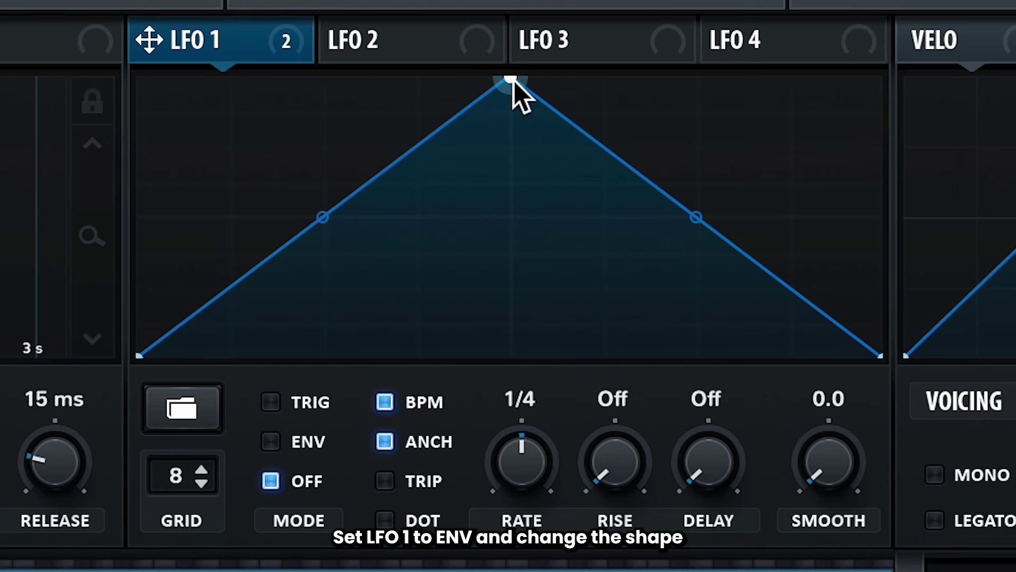
Step: Move LFO 1's peak early and curve its attack and decay into a fast-rise, plateaued envelope
{"action": "left_click_drag", "start_coordinate": [507, 82], "coordinate": [247, 165]}
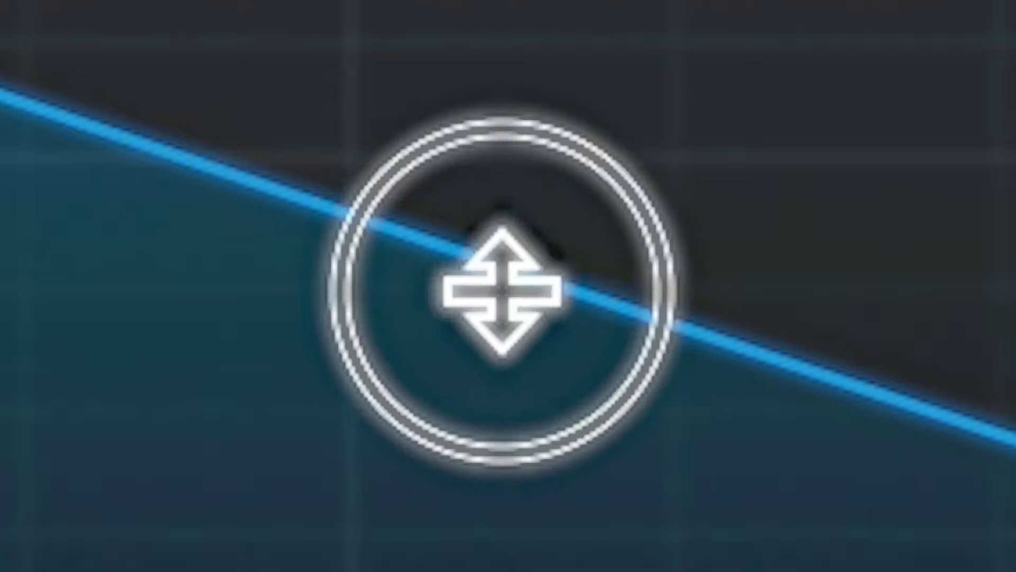
{"action": "left_click_drag", "start_coordinate": [556, 247], "coordinate": [555, 132]}
{"action": "left_click_drag", "start_coordinate": [182, 248], "coordinate": [240, 289]}
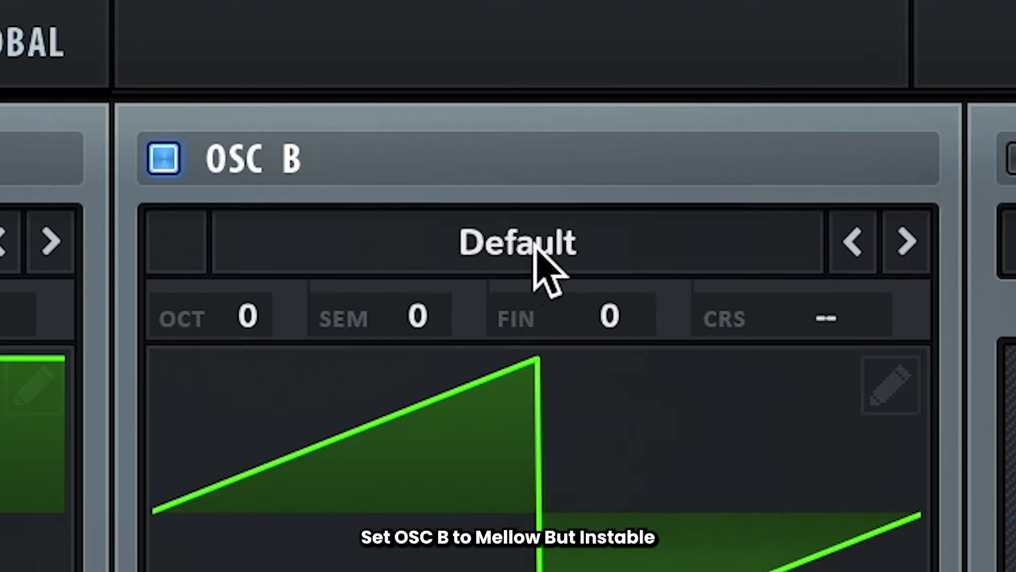
{"action": "left_click", "coordinate": [535, 245]}
Step: Load the Analog > Mellow But Instable wavetable into OSC B and set its octave to +1
{"action": "mouse_move", "coordinate": [540, 297]}
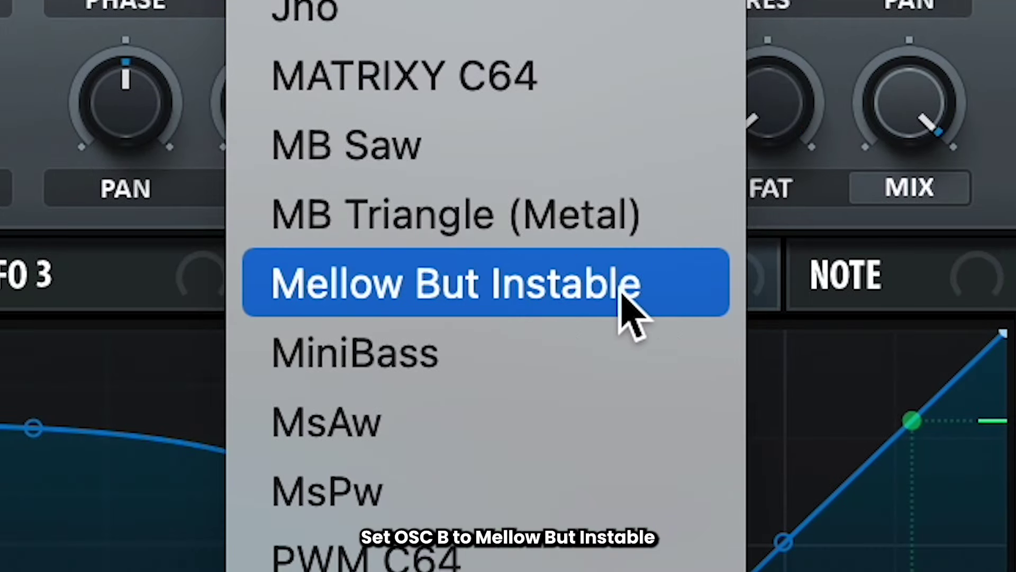
{"action": "left_click", "coordinate": [626, 305]}
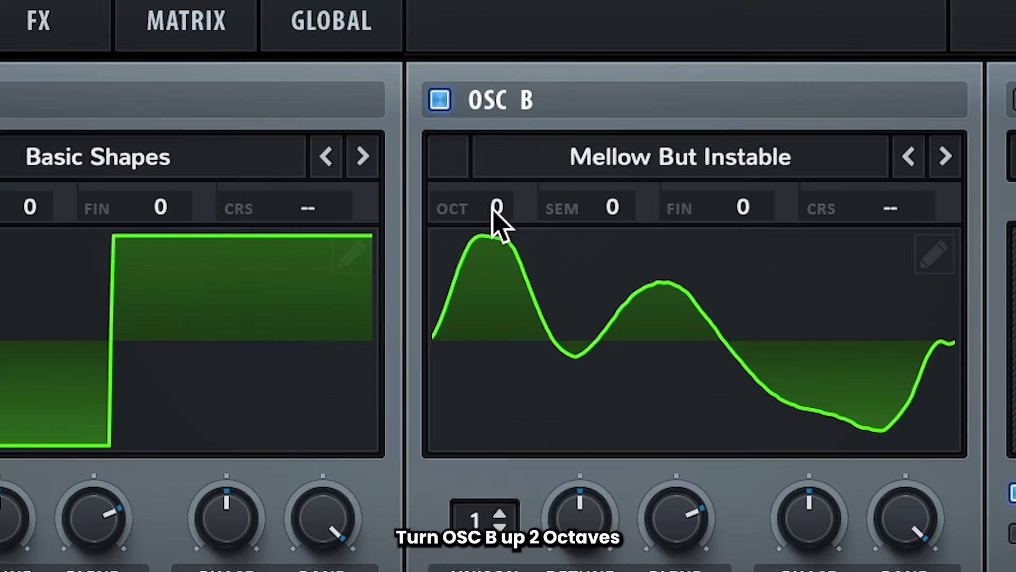
{"action": "left_click_drag", "start_coordinate": [492, 211], "coordinate": [492, 156]}
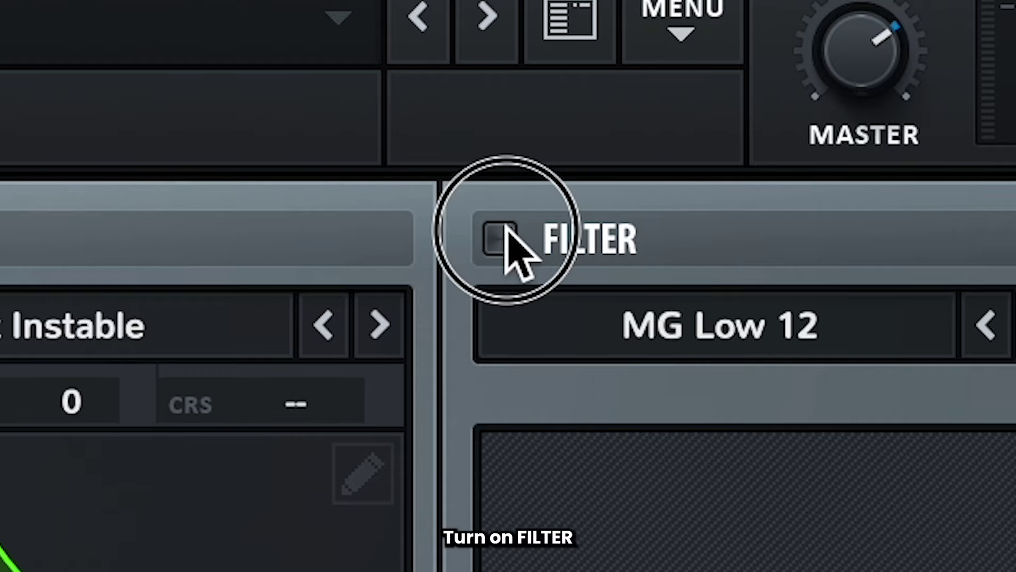
{"action": "left_click", "coordinate": [500, 239]}
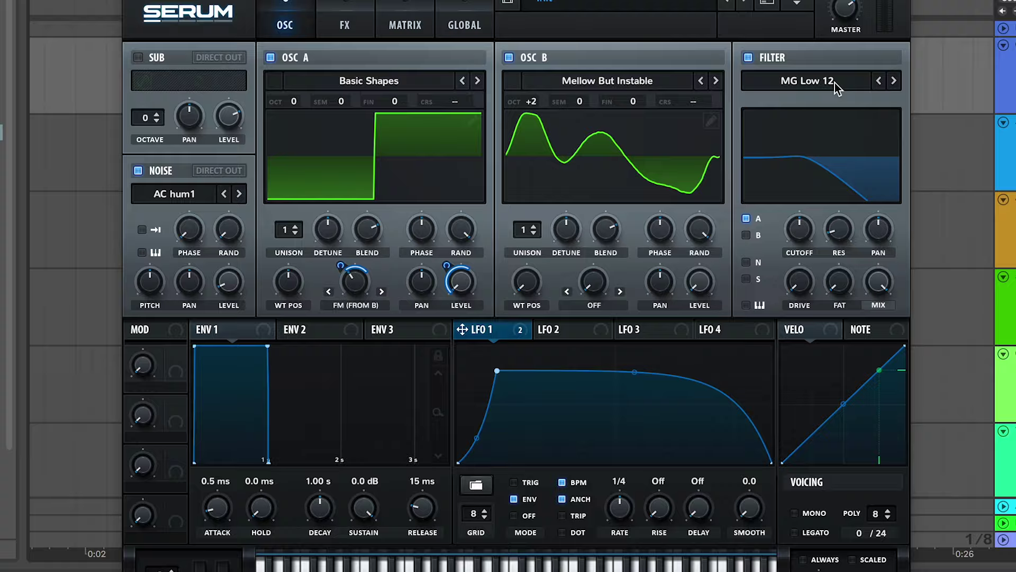
Step: Set the filter type to Normal > High 24 and lower the cutoff to about 69 Hz
{"action": "left_click", "coordinate": [834, 84]}
{"action": "mouse_move", "coordinate": [837, 97]}
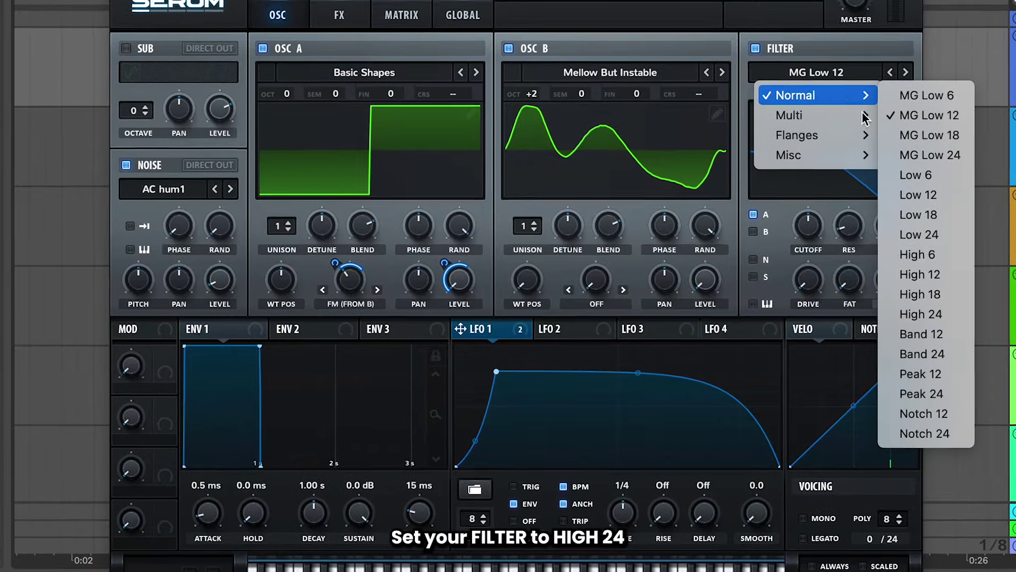
{"action": "left_click", "coordinate": [943, 314]}
{"action": "left_click_drag", "start_coordinate": [812, 222], "coordinate": [807, 240]}
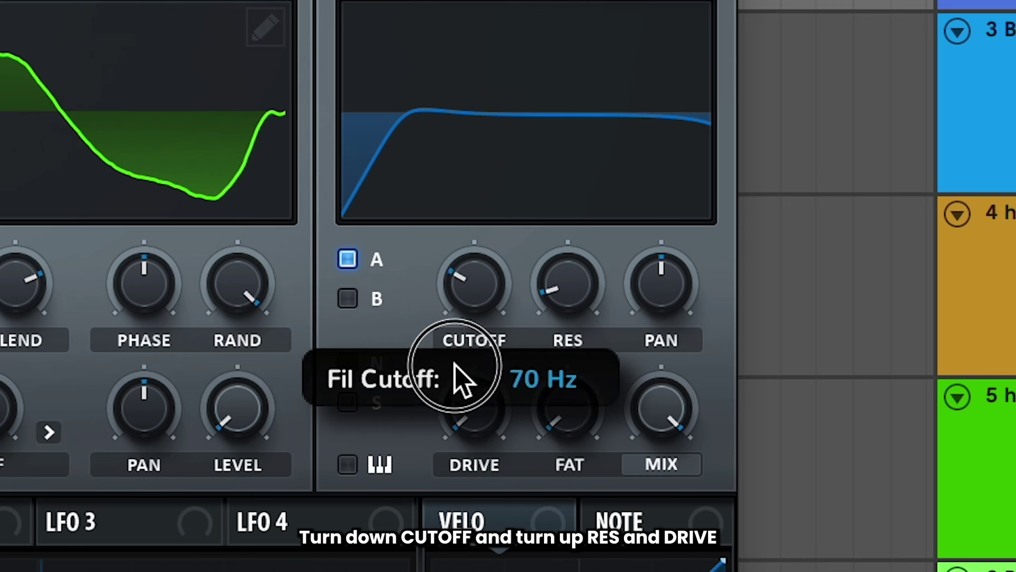
Step: Raise the filter resonance to about 22% and the drive to 50%
{"action": "left_click_drag", "start_coordinate": [455, 365], "coordinate": [456, 364]}
{"action": "left_click_drag", "start_coordinate": [568, 281], "coordinate": [566, 220]}
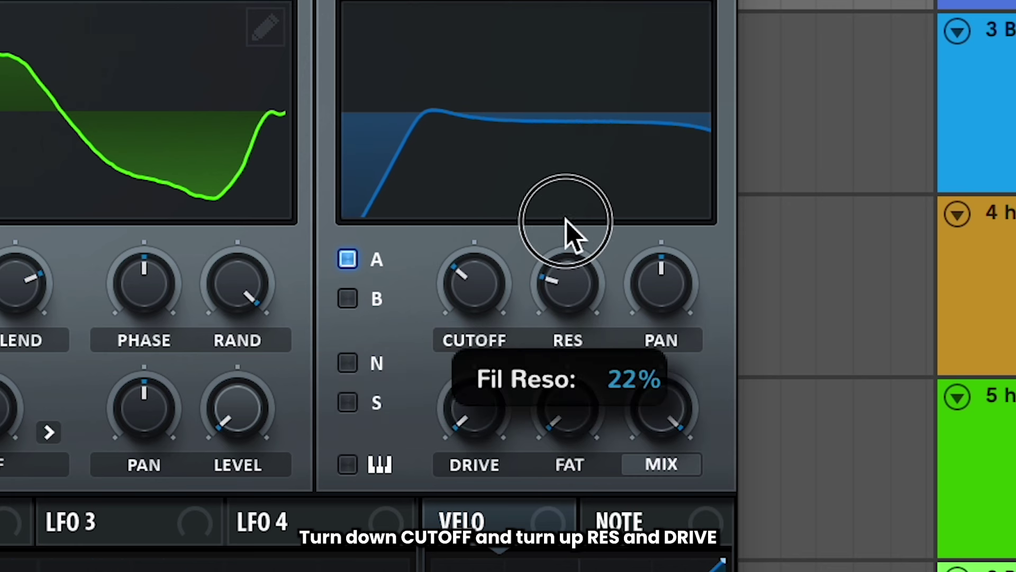
{"action": "left_click_drag", "start_coordinate": [565, 183], "coordinate": [566, 183]}
{"action": "left_click_drag", "start_coordinate": [474, 407], "coordinate": [447, 195]}
{"action": "left_click_drag", "start_coordinate": [562, 381], "coordinate": [562, 382]}
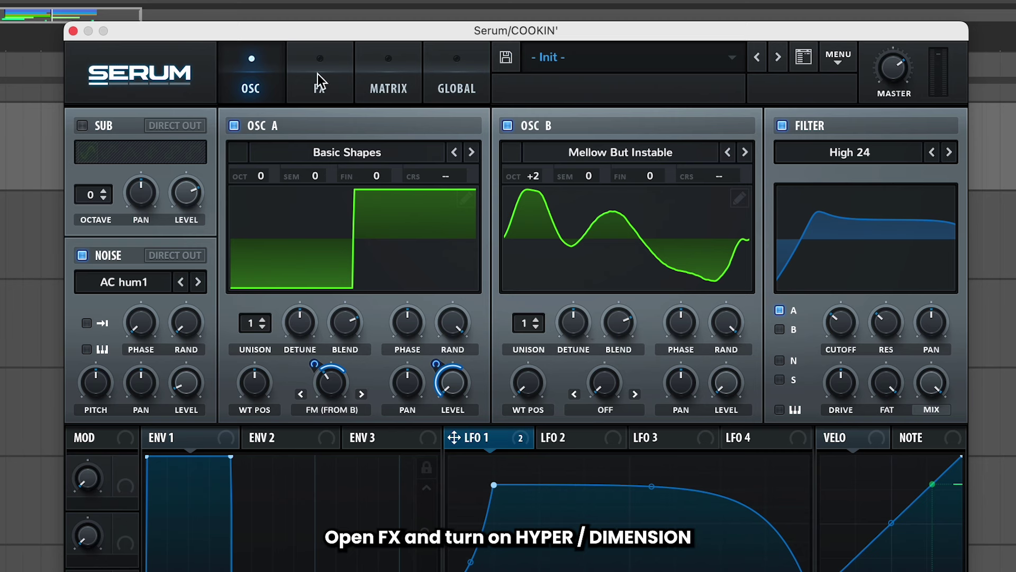
Step: Enable Hyper/Dimension with Hyper mix near 18%, a smaller Dimension size and Dimension mix about 32%
{"action": "left_click", "coordinate": [316, 77]}
{"action": "left_click", "coordinate": [89, 130]}
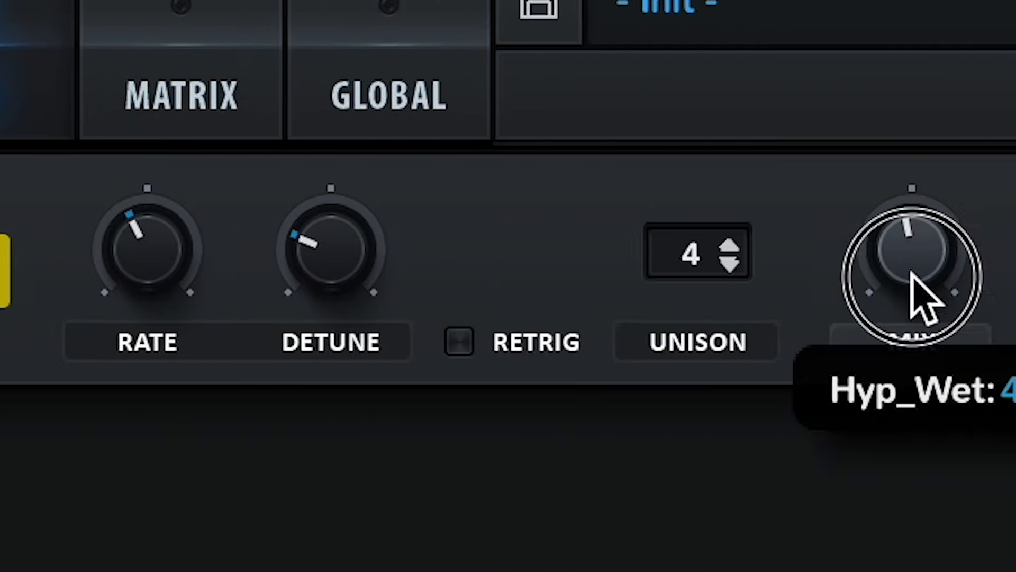
{"action": "left_click_drag", "start_coordinate": [910, 276], "coordinate": [901, 408]}
{"action": "left_click_drag", "start_coordinate": [573, 389], "coordinate": [579, 431]}
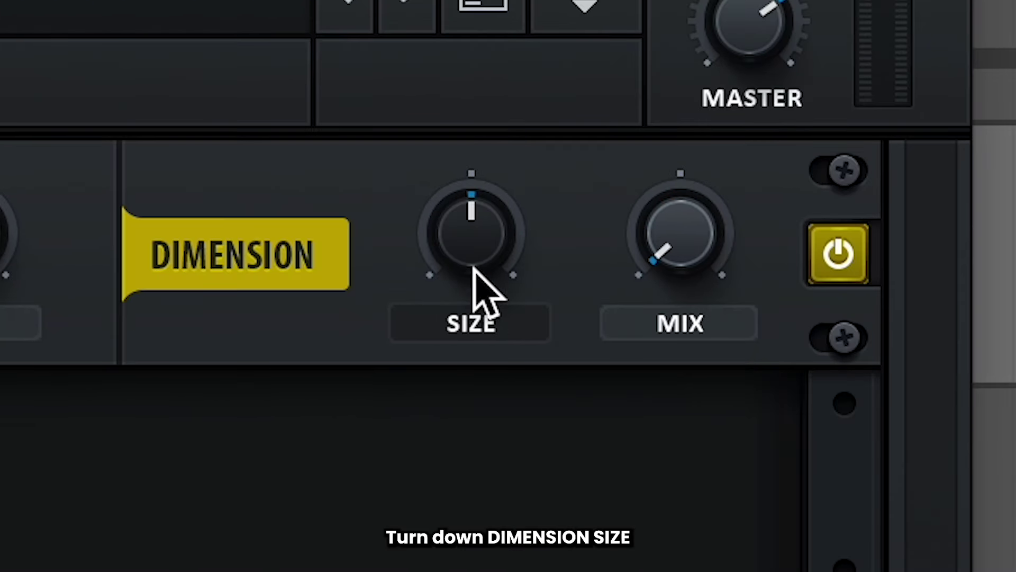
{"action": "left_click_drag", "start_coordinate": [471, 230], "coordinate": [456, 434]}
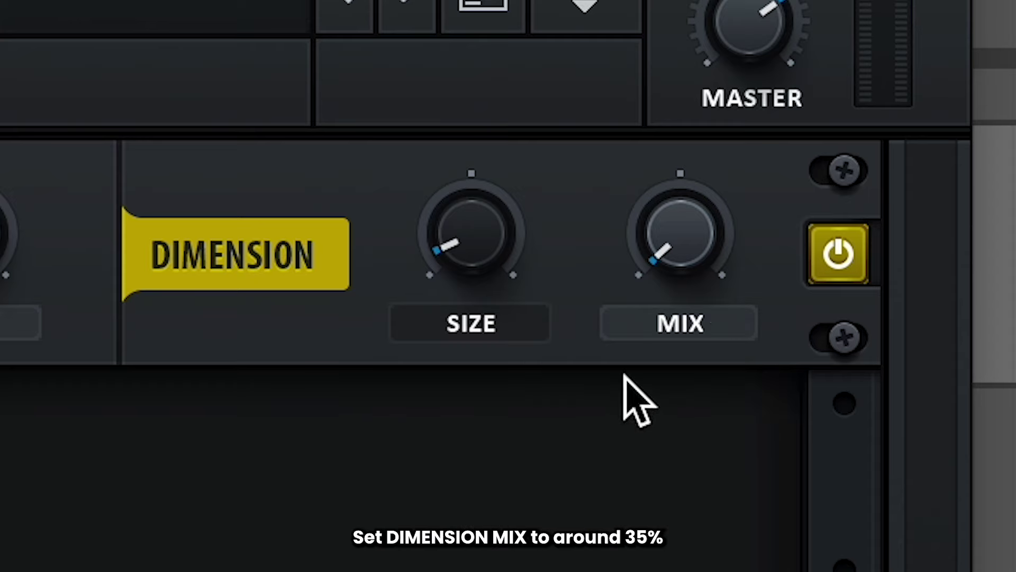
{"action": "left_click_drag", "start_coordinate": [683, 236], "coordinate": [680, 69]}
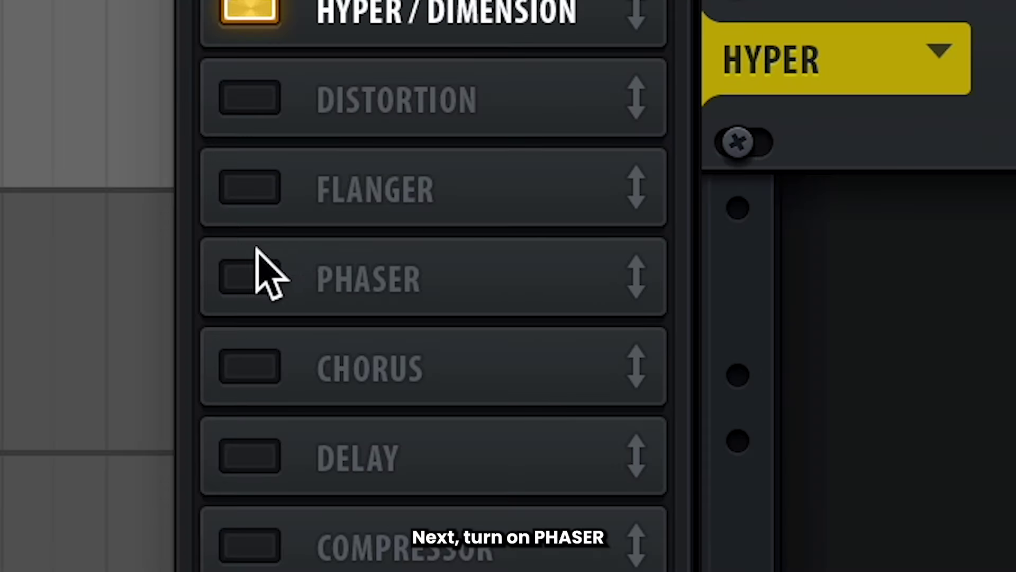
Step: Enable the phaser and nudge its frequency slightly lower
{"action": "left_click", "coordinate": [253, 270]}
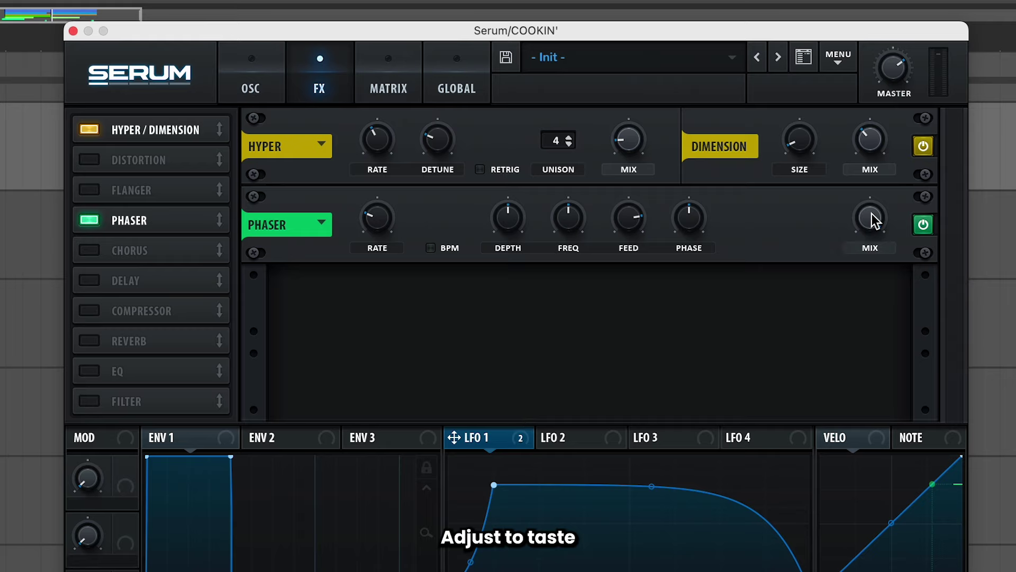
{"action": "left_click_drag", "start_coordinate": [567, 222], "coordinate": [566, 229]}
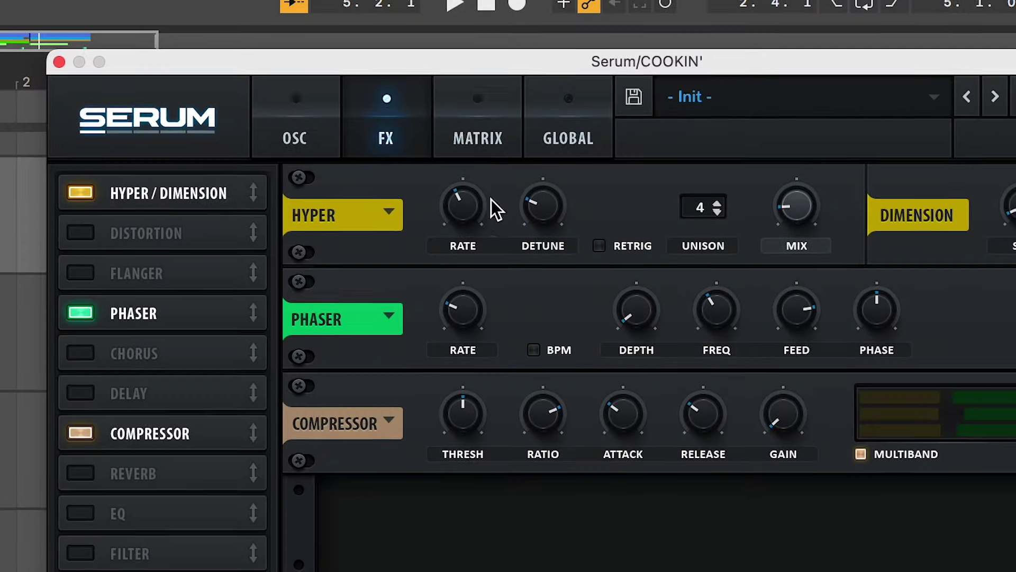
Step: Reshape LFO 2 into a convex falling ramp and set its mode to ENV
{"action": "left_click", "coordinate": [478, 135]}
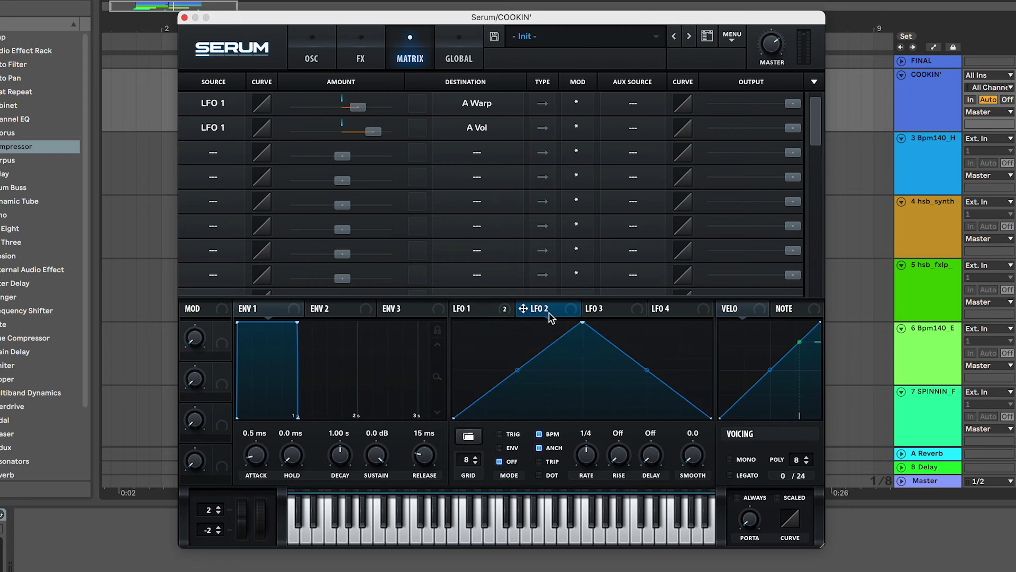
{"action": "left_click_drag", "start_coordinate": [582, 322], "coordinate": [454, 321]}
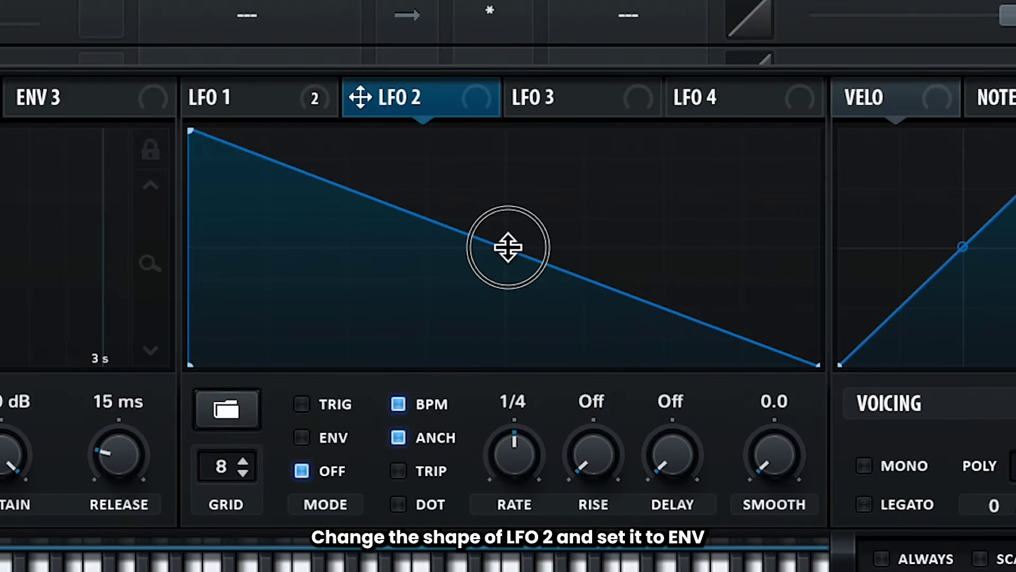
{"action": "left_click_drag", "start_coordinate": [508, 247], "coordinate": [582, 163]}
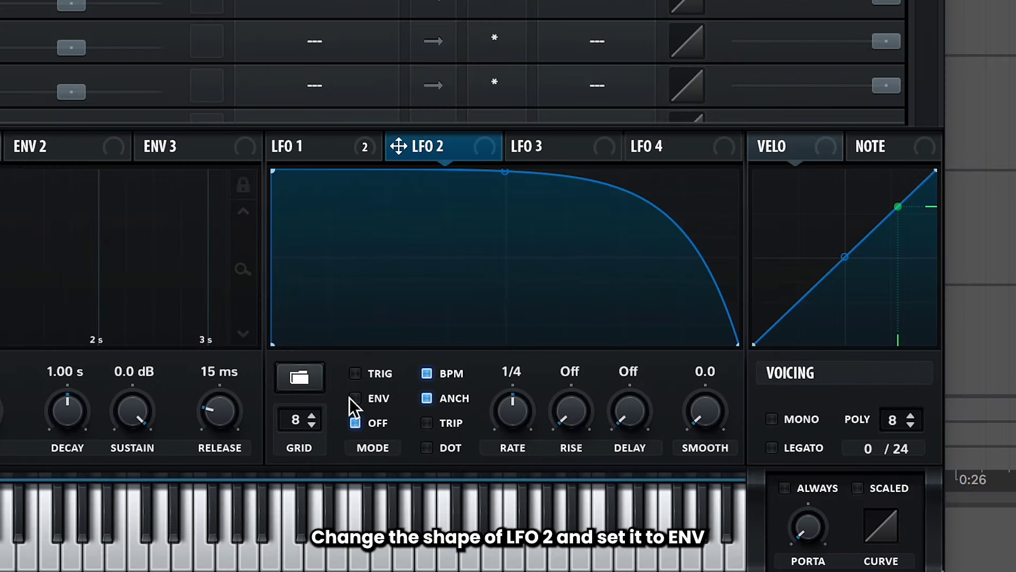
{"action": "left_click", "coordinate": [353, 398]}
Step: Route LFO 2 to Global > Mast.Tun in the modulation matrix
{"action": "left_click", "coordinate": [509, 225]}
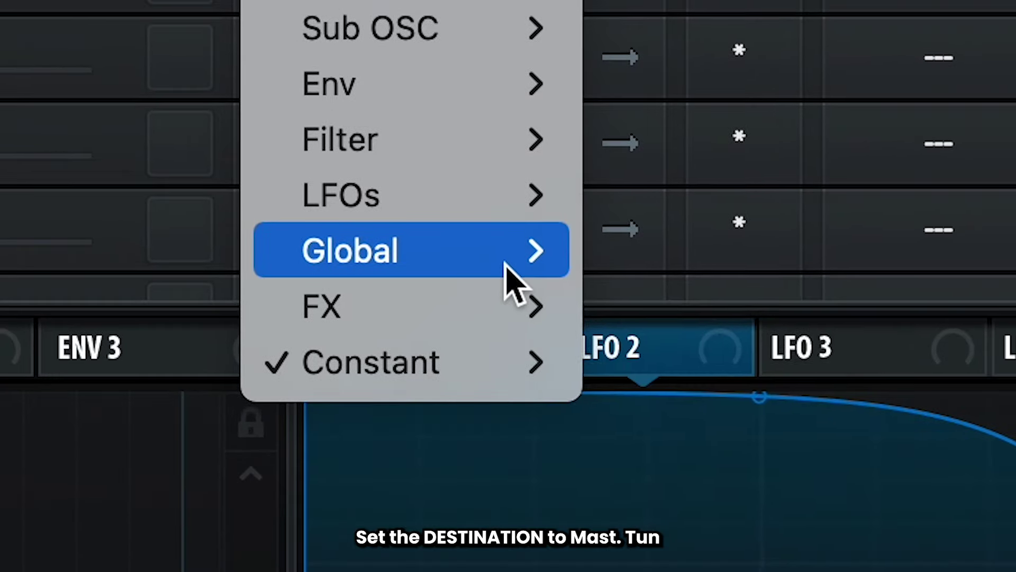
{"action": "mouse_move", "coordinate": [473, 269]}
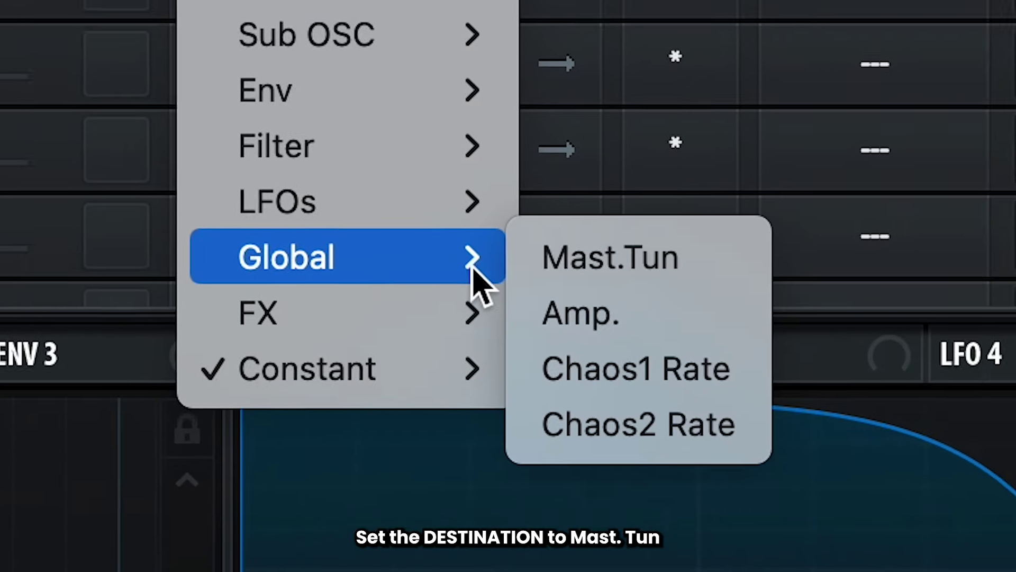
{"action": "left_click", "coordinate": [723, 259]}
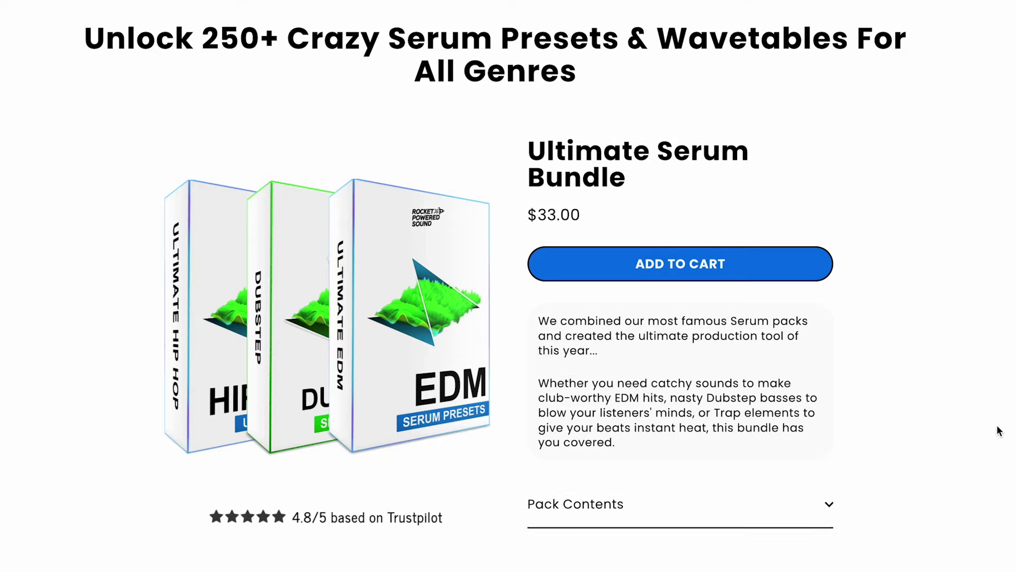
Step: Scroll the Ultimate Serum Bundle page down to its What's Inside EDM, Dubstep and Hip Hop preset lists
{"action": "scroll", "coordinate": [999, 430], "scroll_direction": "down", "scroll_amount": 4}
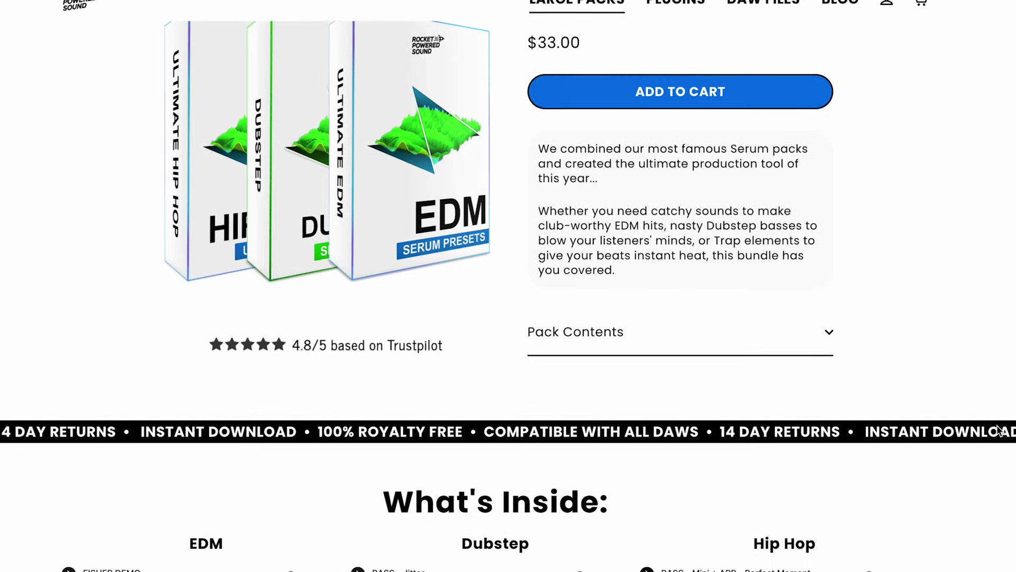
{"action": "scroll", "coordinate": [999, 430], "scroll_direction": "down", "scroll_amount": 4}
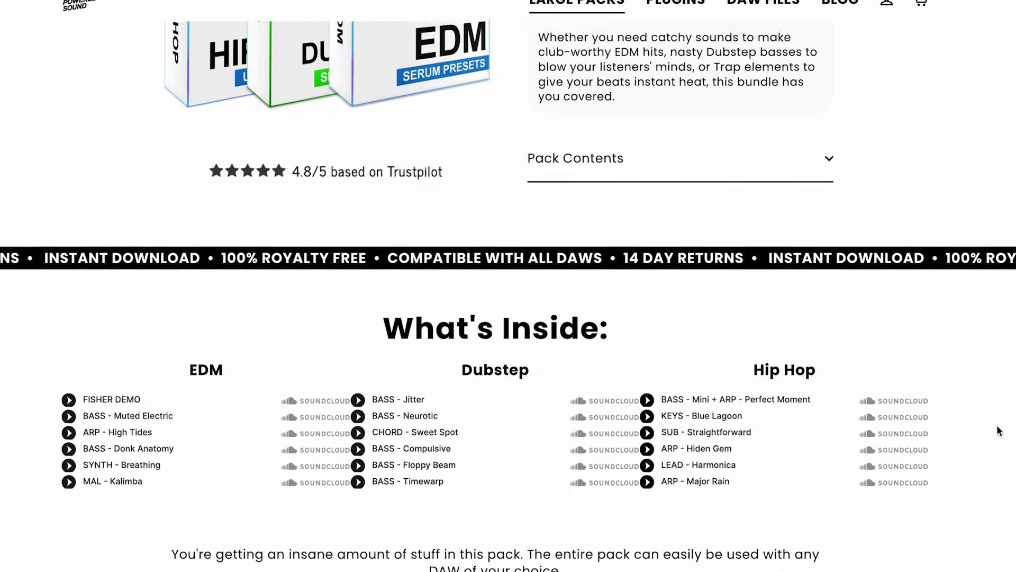